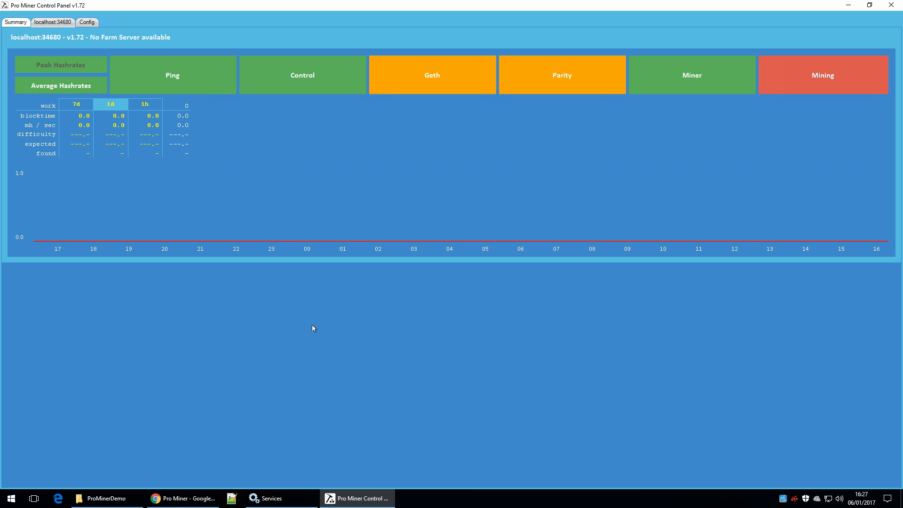
Step: Open the Geth settings of the localhost:34680 machine
click(57, 24)
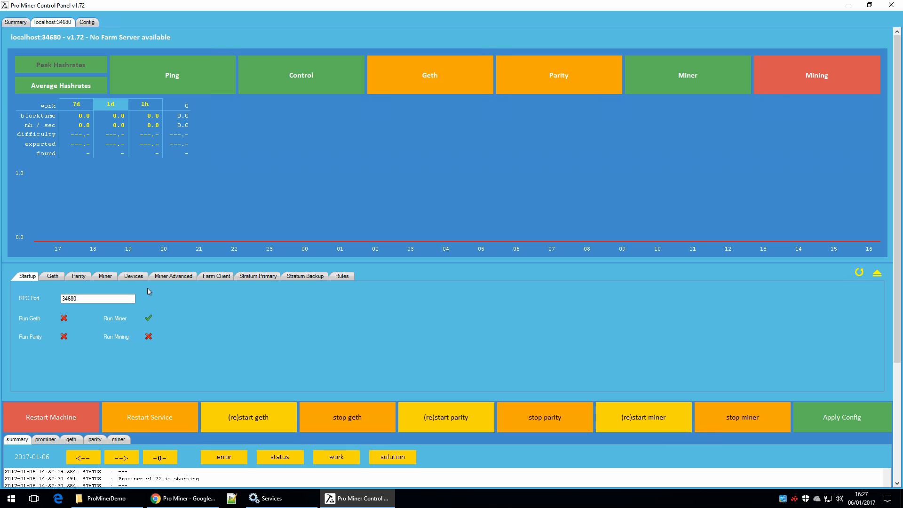
click(55, 277)
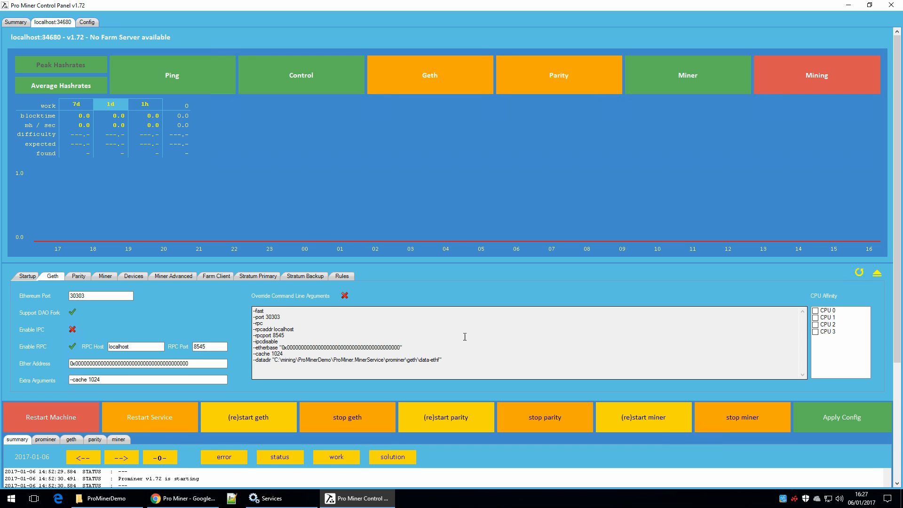
Step: Try overriding the Geth command line arguments with --fast, and switch the override back off
click(345, 296)
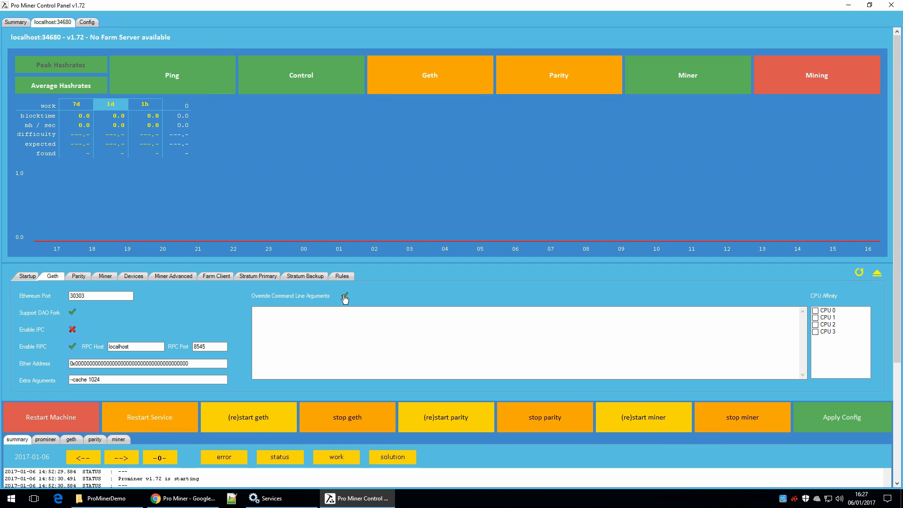
click(348, 332)
text(--)
text(fa)
text(st)
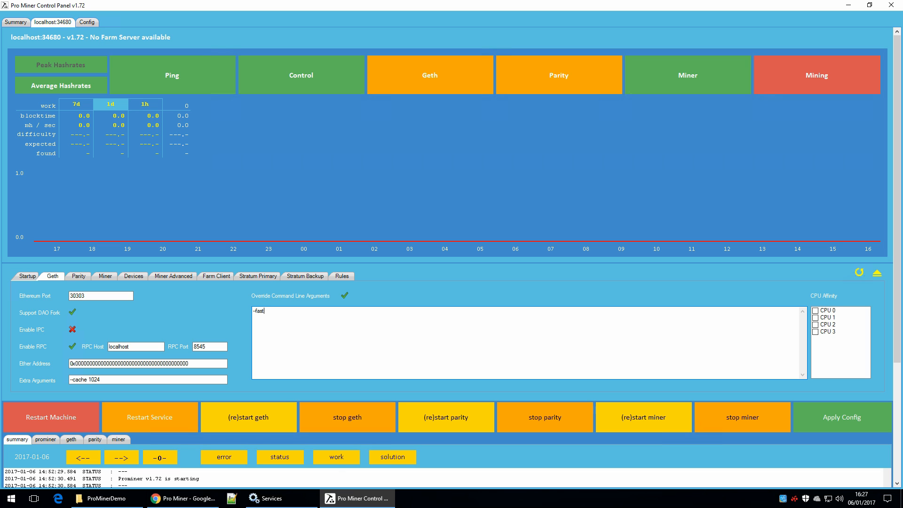
click(345, 296)
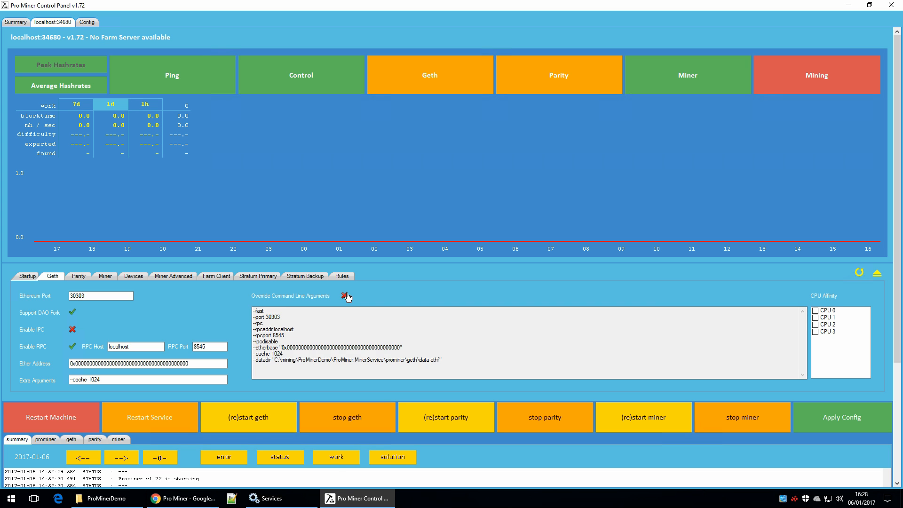
Step: Try toggling Geth's Support DAO Fork, Enable IPC and Enable RPC options, restoring each, and inspect its RPC host and port
click(133, 382)
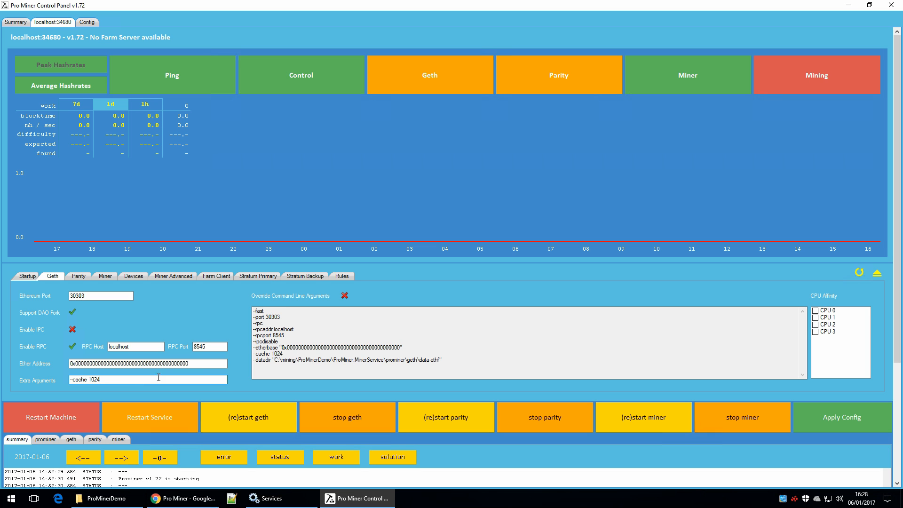
double_click(198, 364)
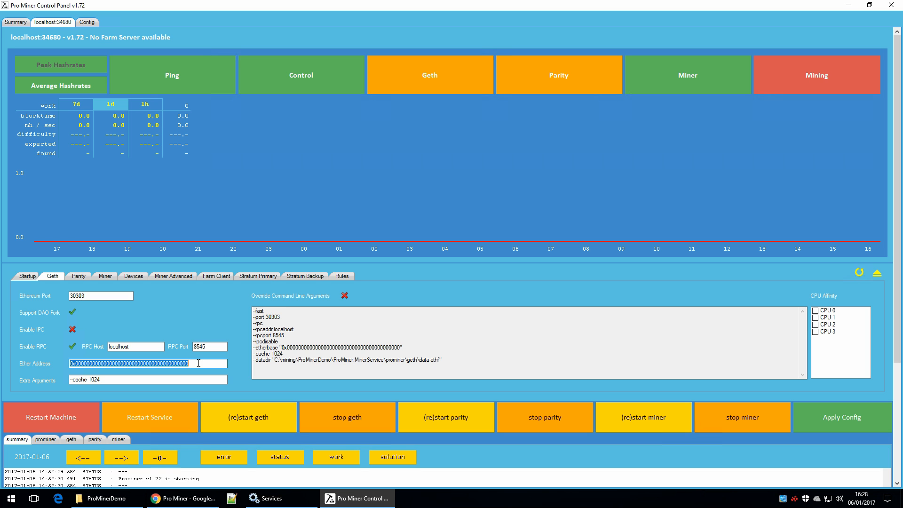
click(73, 313)
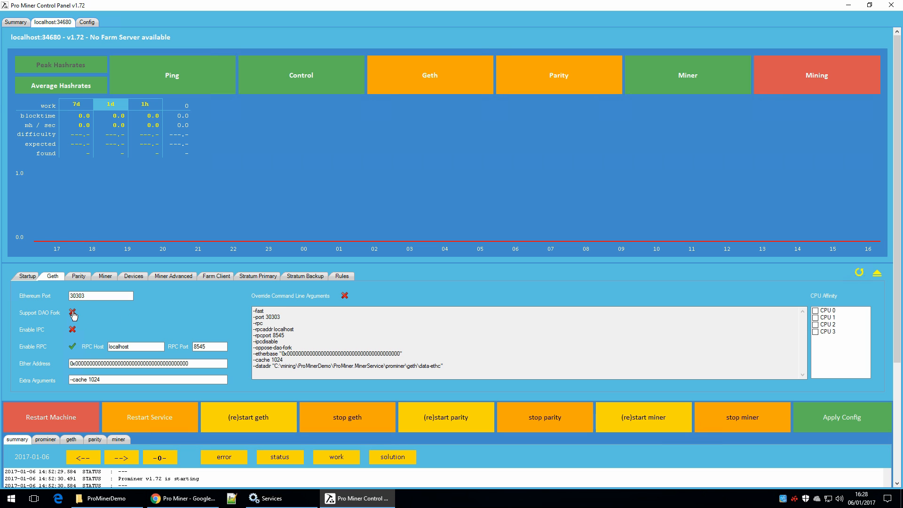
click(73, 314)
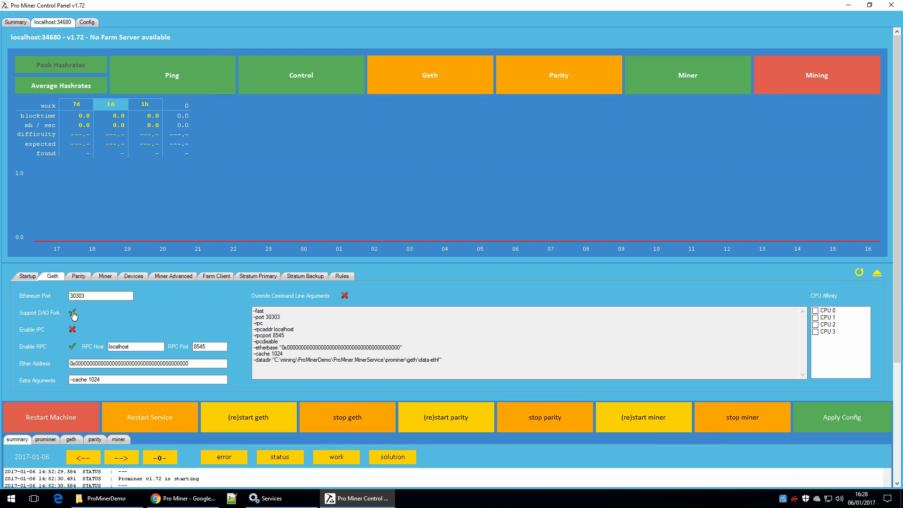
click(73, 330)
click(73, 330)
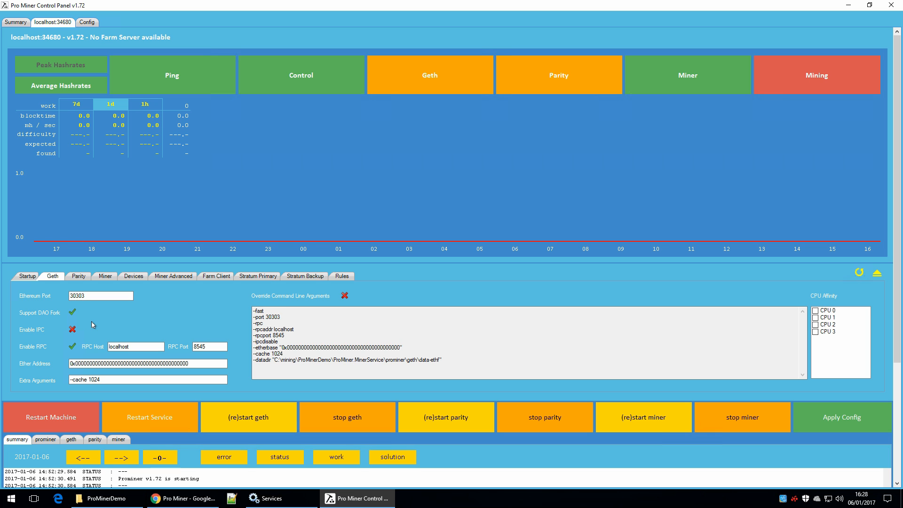
click(71, 348)
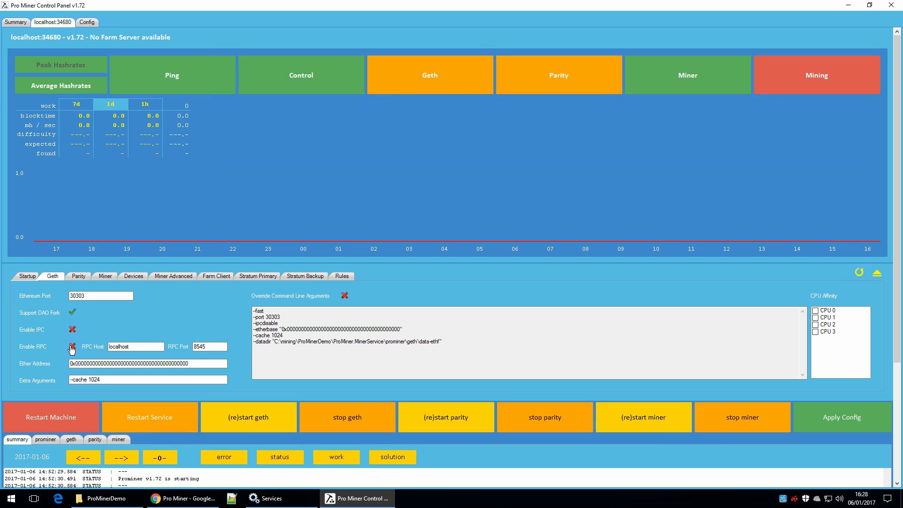
click(71, 348)
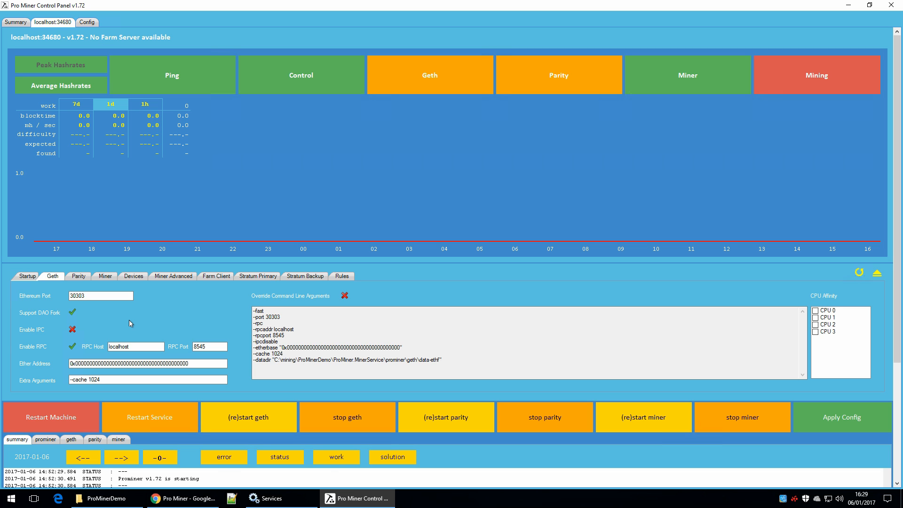
double_click(135, 346)
click(136, 347)
double_click(212, 348)
click(214, 348)
Step: Set Geth's CPU affinity to CPU 0 and CPU 1 and apply the configuration
click(815, 311)
click(815, 318)
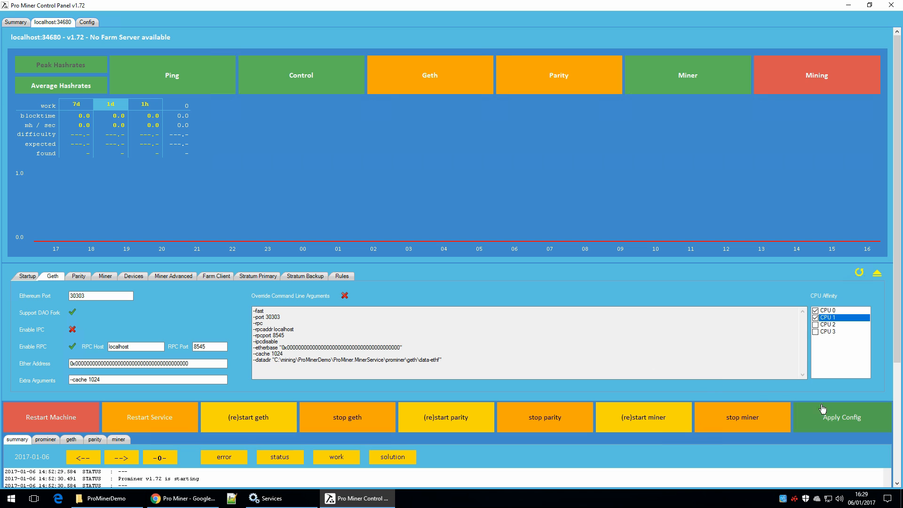
click(836, 419)
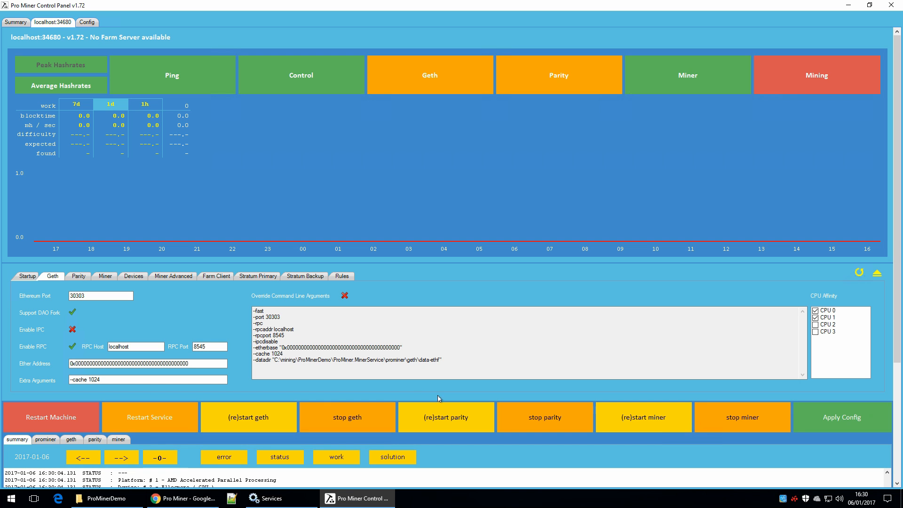
Step: Test-run Geth by starting it and stopping it again
click(253, 421)
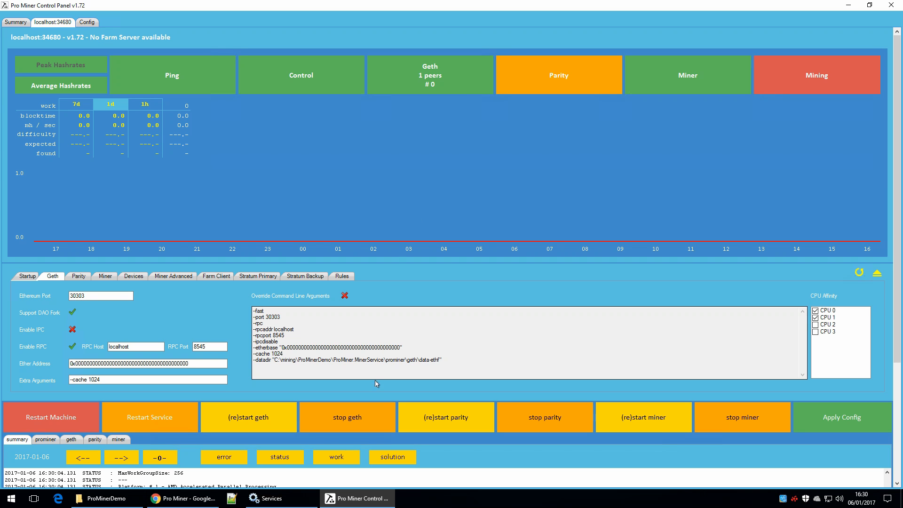
click(365, 421)
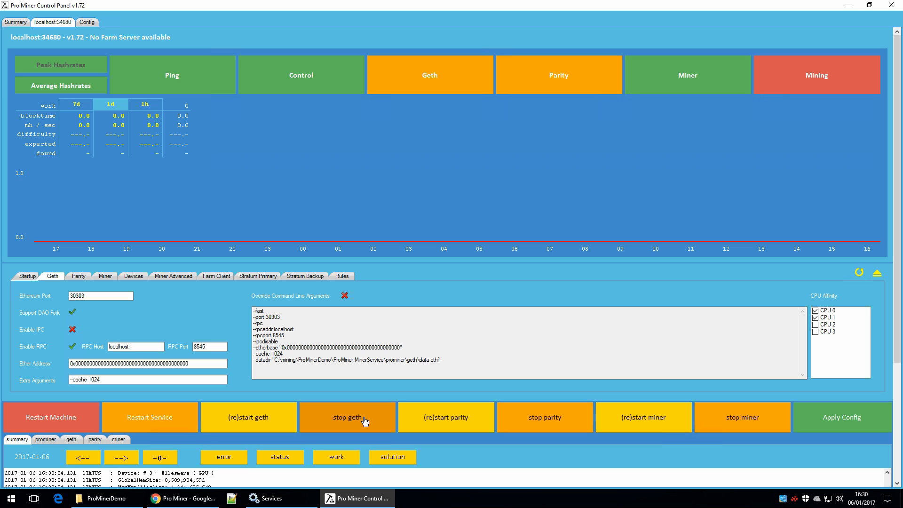
Step: Try toggling Parity's Enable Warp, Enable UI and Enable DApps options, restoring each, and inspect its RPC port
click(78, 277)
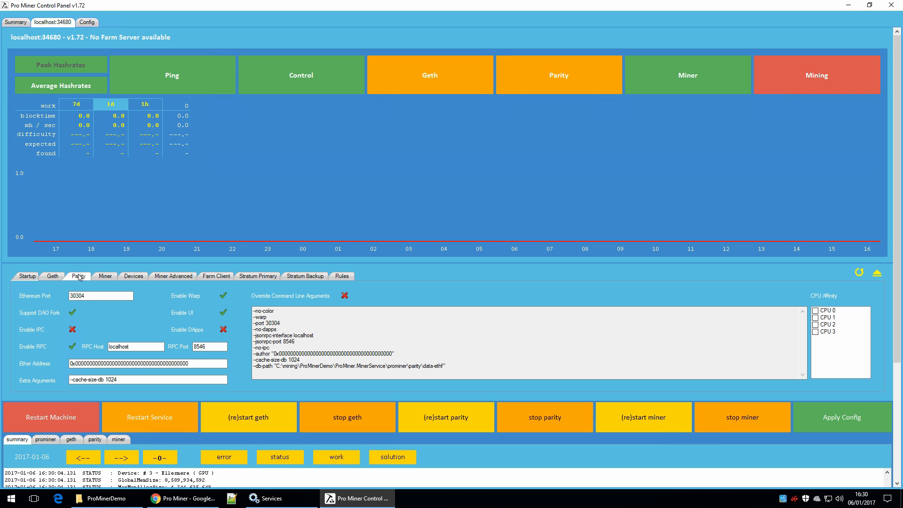
click(223, 296)
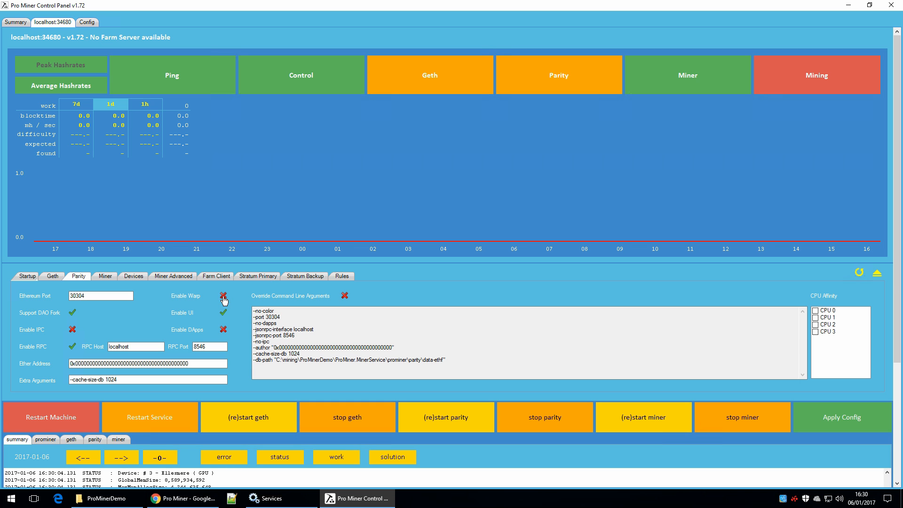
click(224, 297)
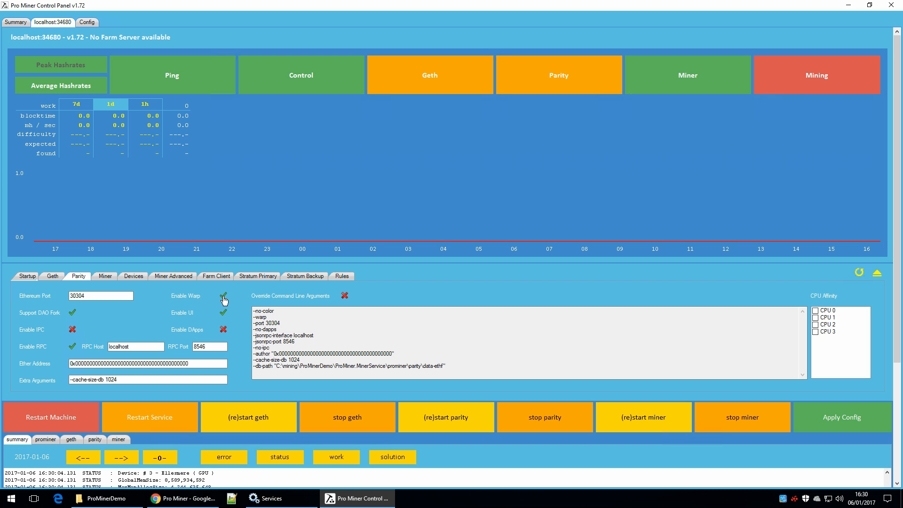
click(223, 313)
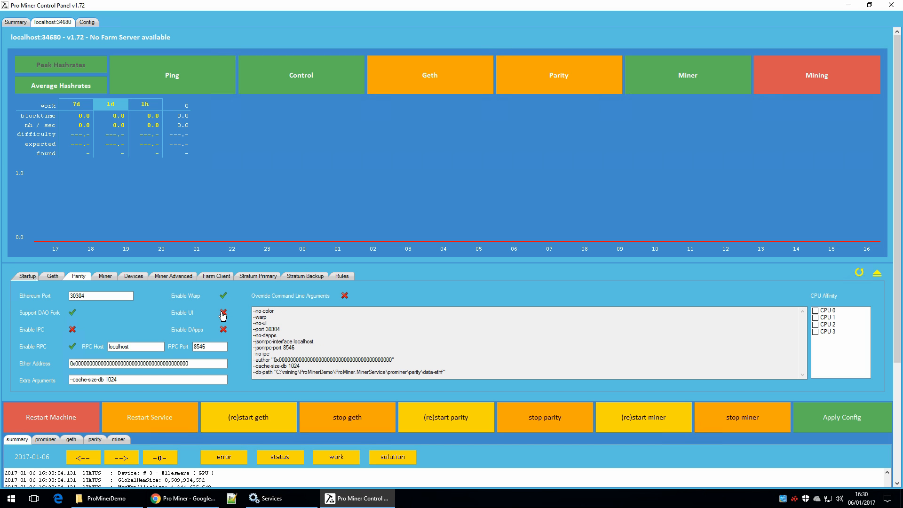
click(223, 314)
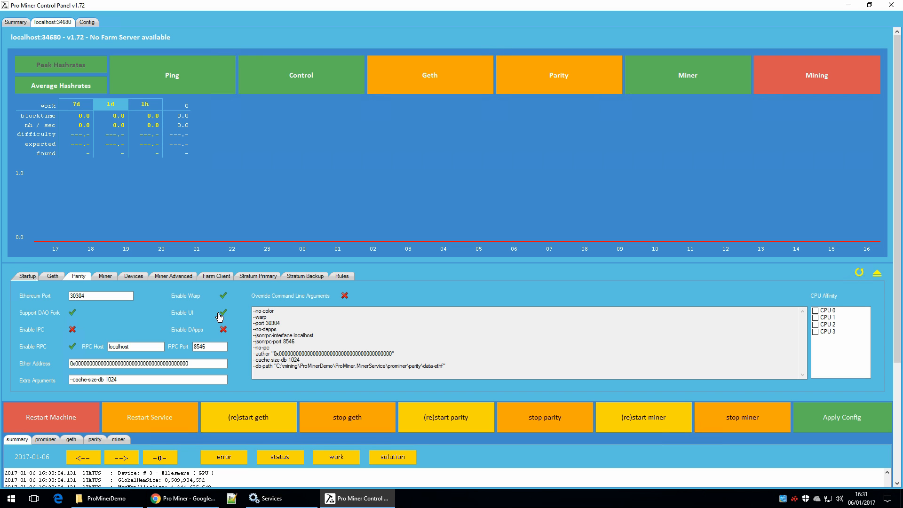
click(223, 330)
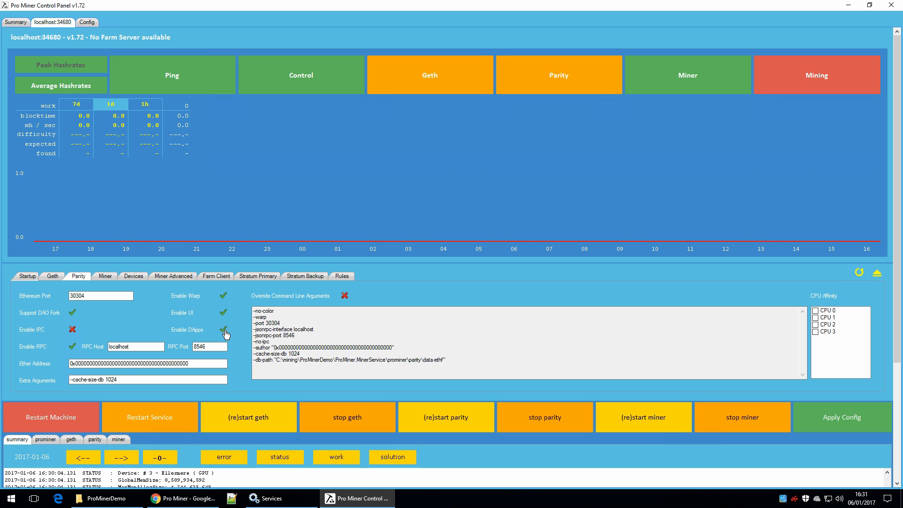
click(223, 330)
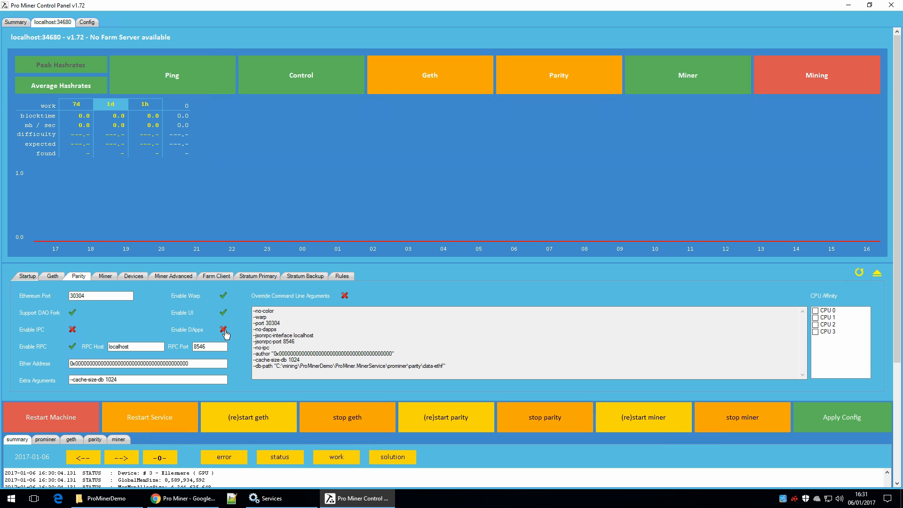
click(214, 347)
double_click(214, 347)
click(214, 346)
Step: Review the miner's work source options, keeping Farm Client selected
click(104, 277)
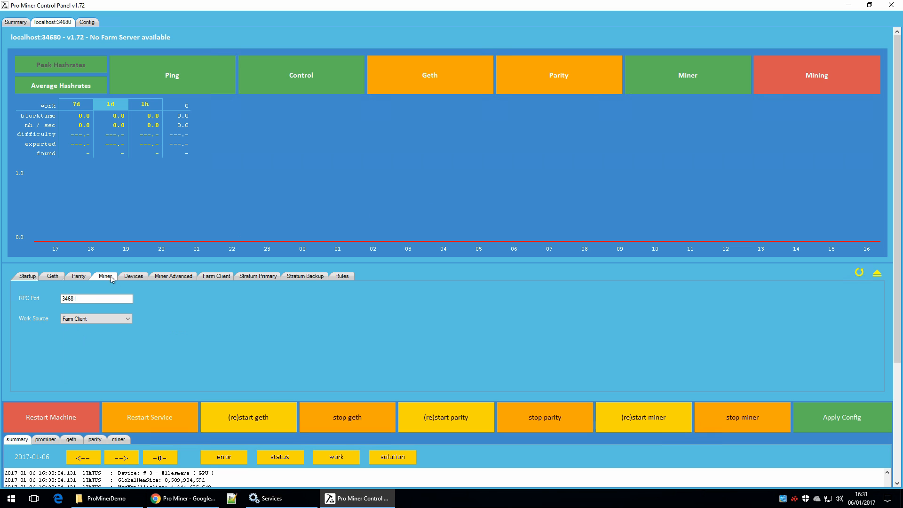
click(111, 320)
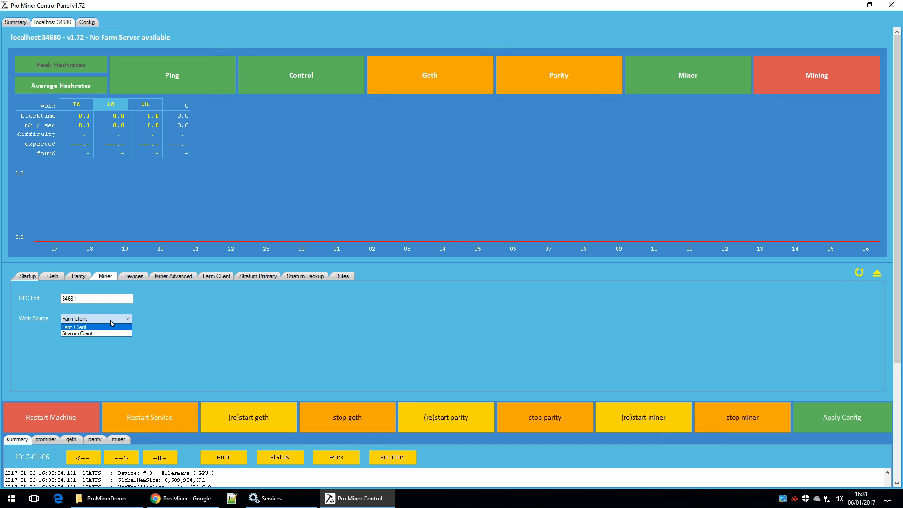
click(111, 323)
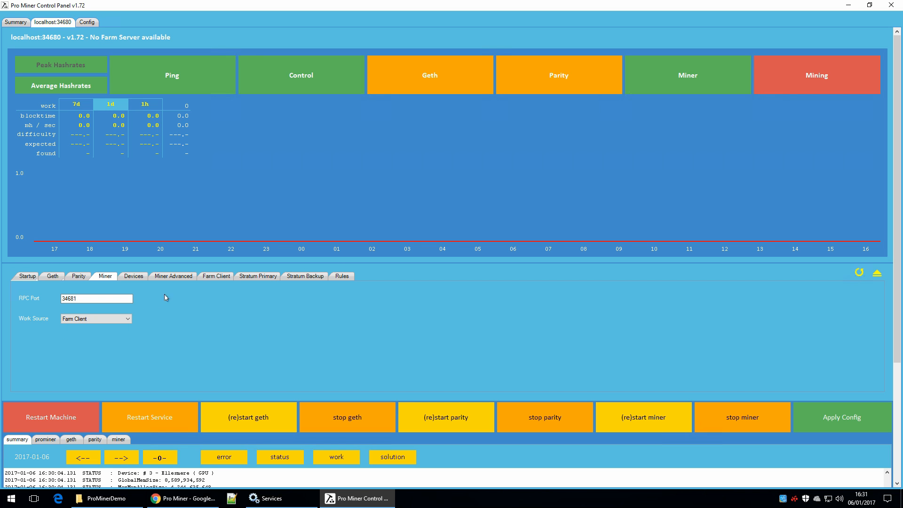
Step: Add a Farm Client work source with an External RPC server on the ETH chain
click(215, 278)
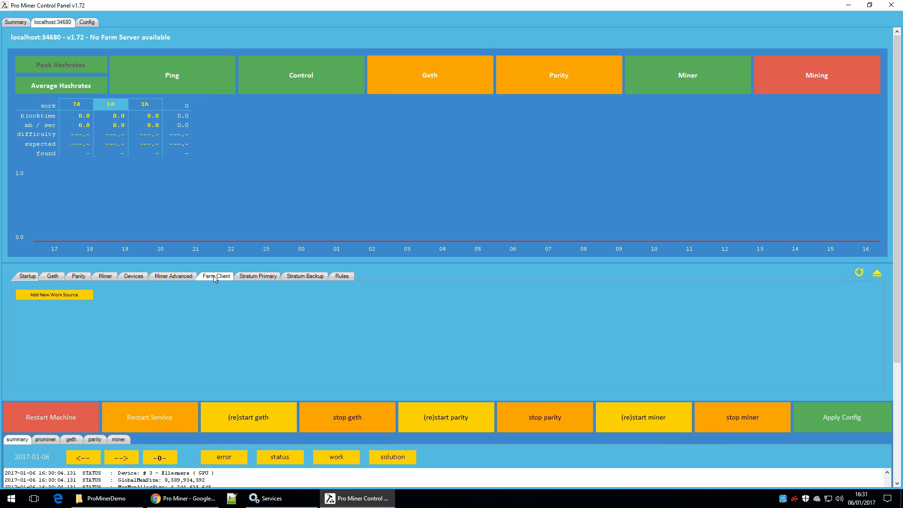
click(56, 296)
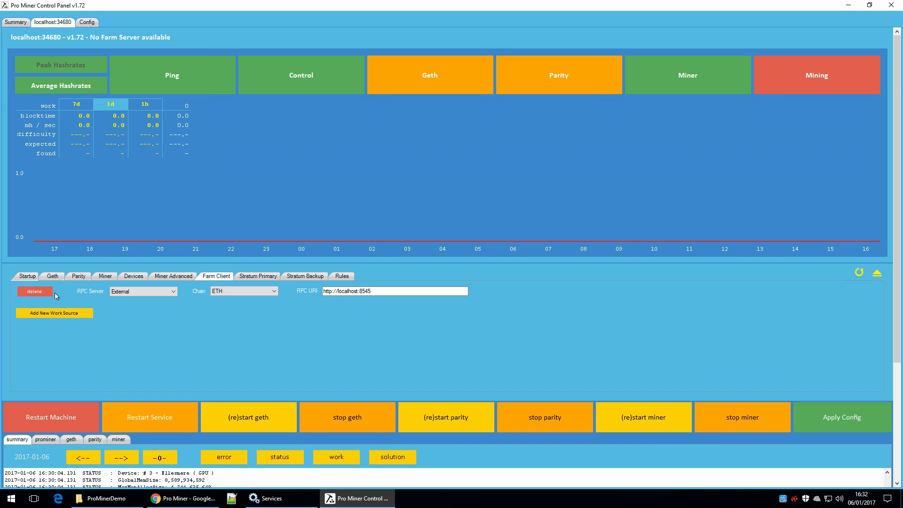
click(147, 292)
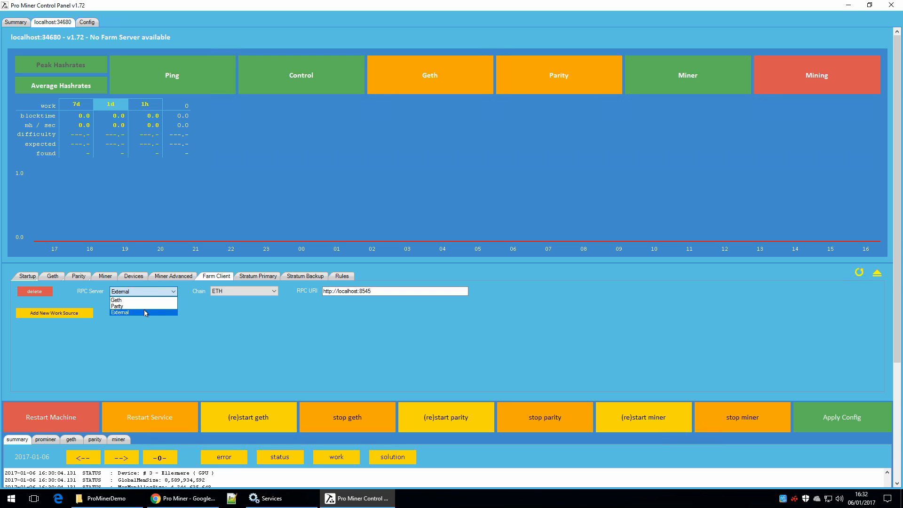
click(145, 313)
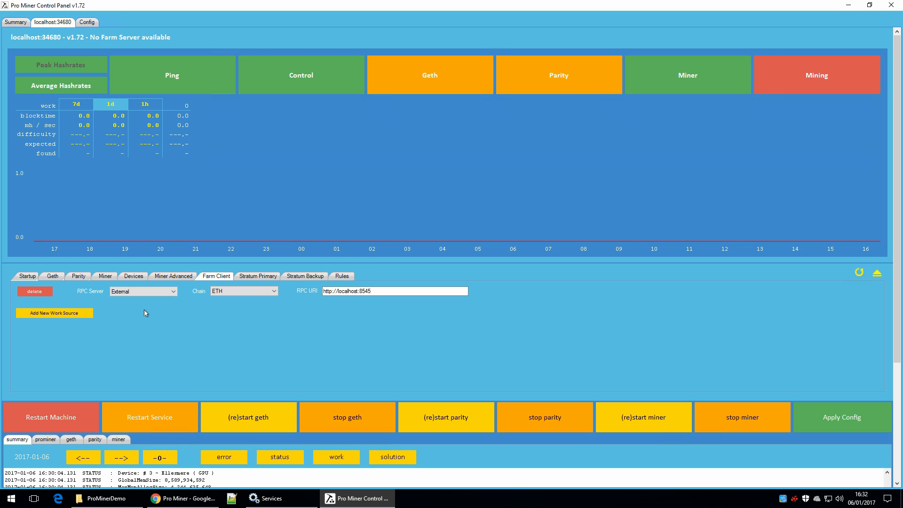
click(250, 291)
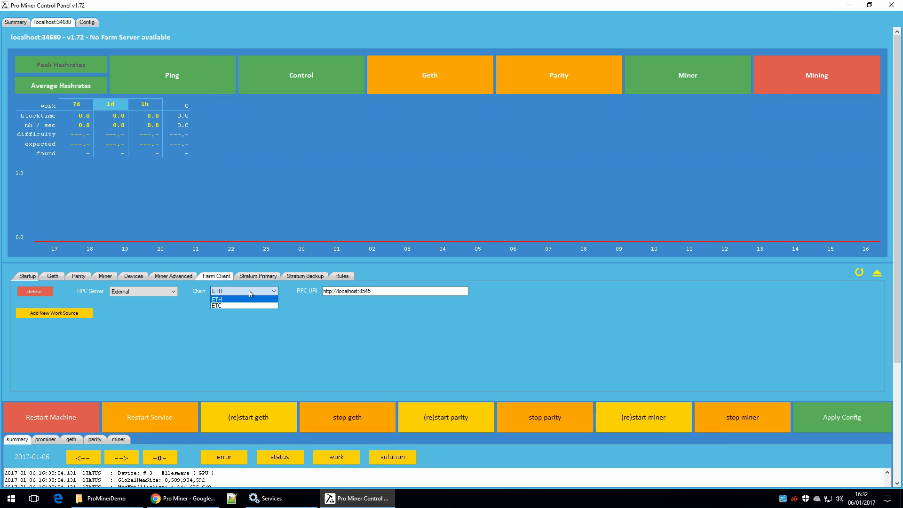
click(250, 292)
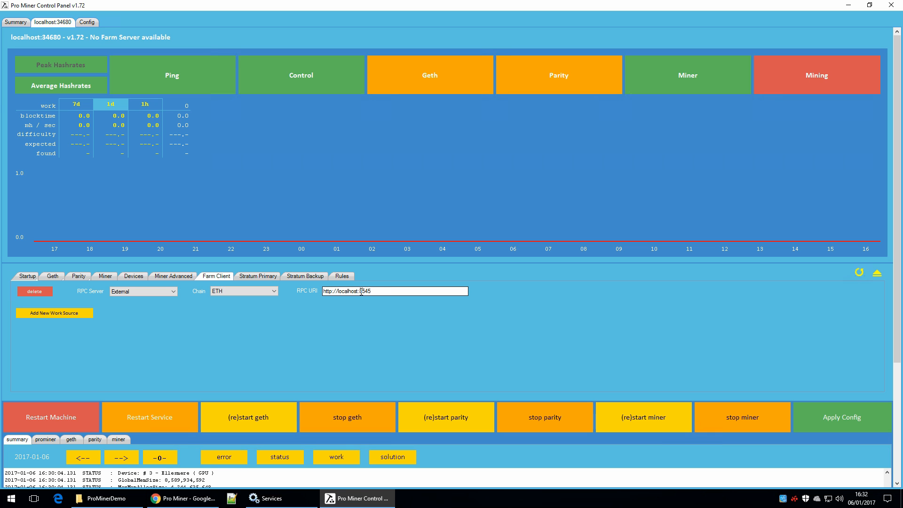
drag(360, 292, 340, 292)
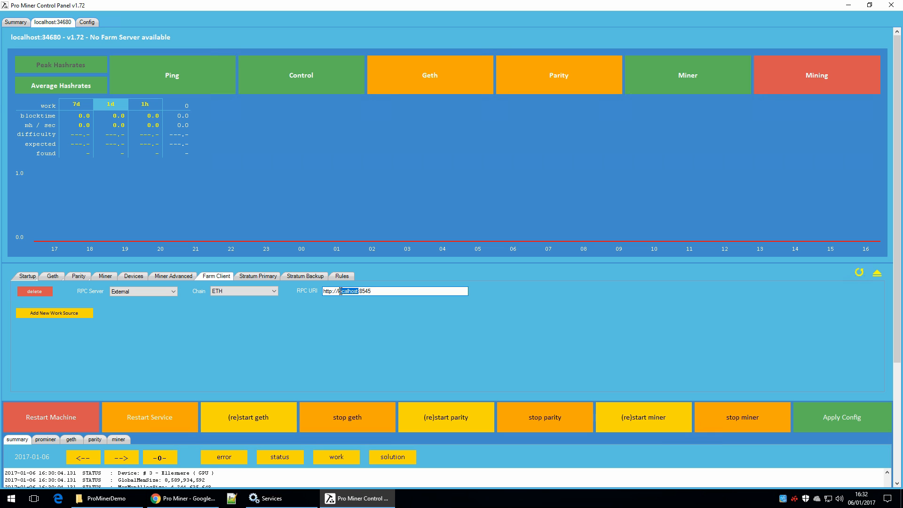
key(BackSpace)
text(192.168.43.:13)
key(BackSpace)
text(6)
click(837, 419)
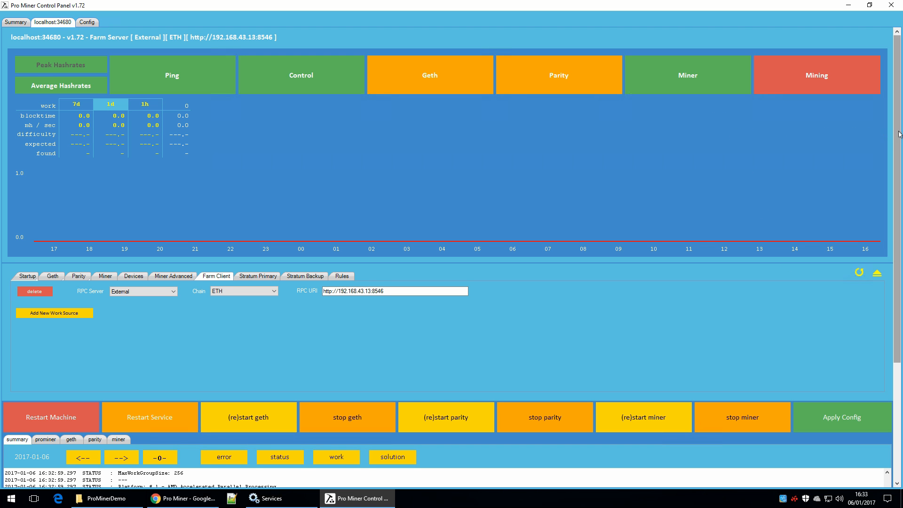
scroll(887, 133, down, 5)
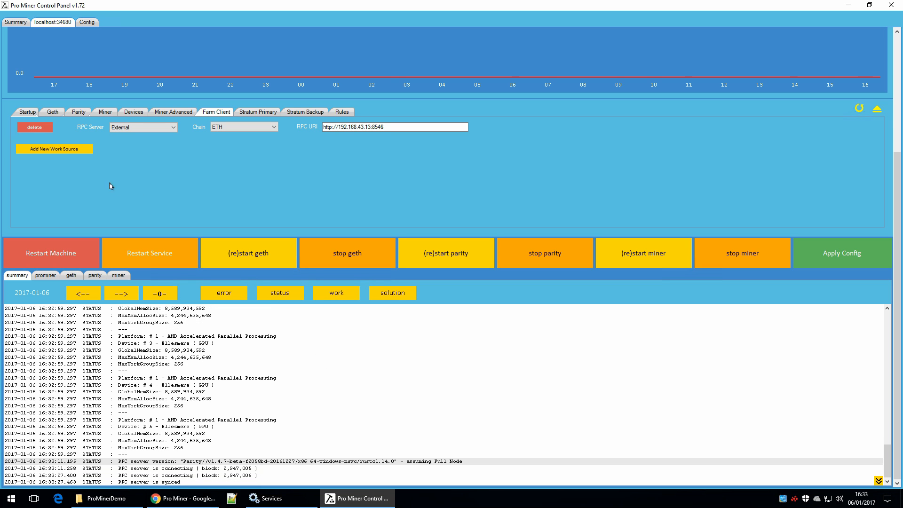
Step: Try adding a second Farm Client work source, then discard it by reloading the saved configuration
click(51, 149)
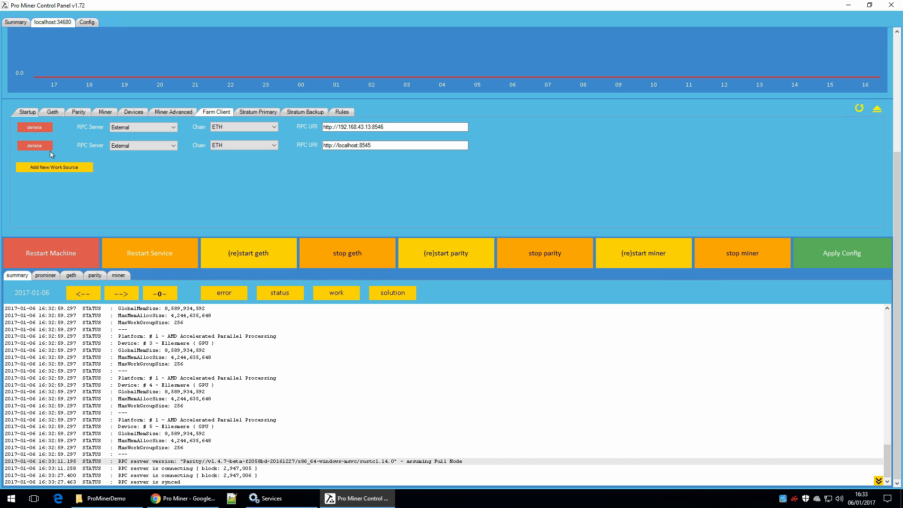
click(144, 146)
click(146, 146)
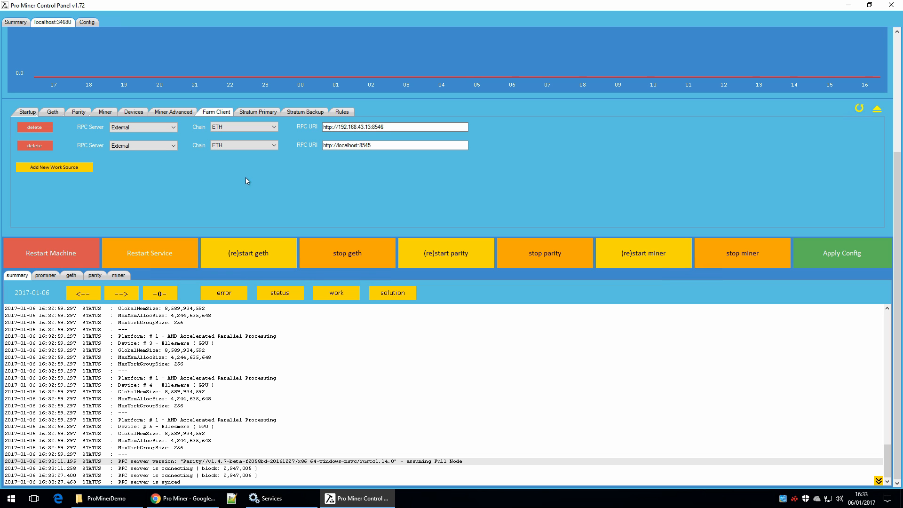
click(858, 110)
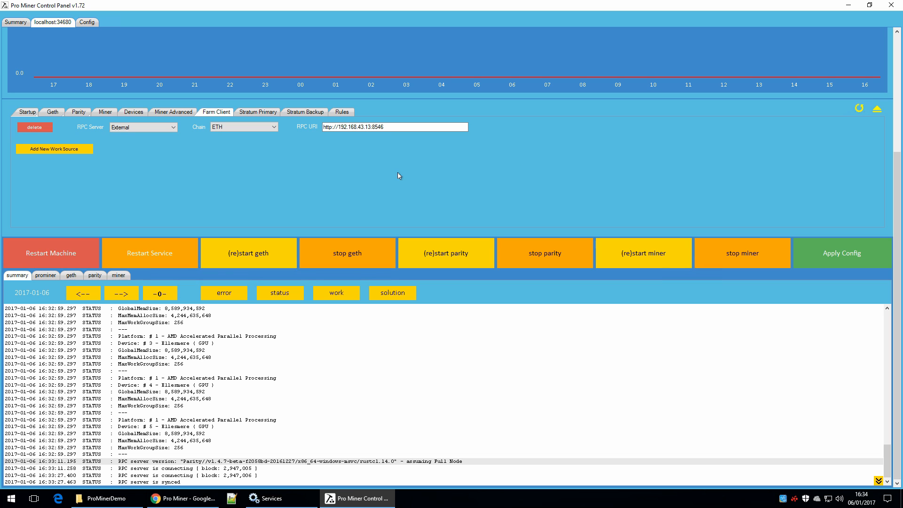
Step: Set the miner's device platform to AMD Accelerated Parallel Processing and apply the configuration
click(134, 113)
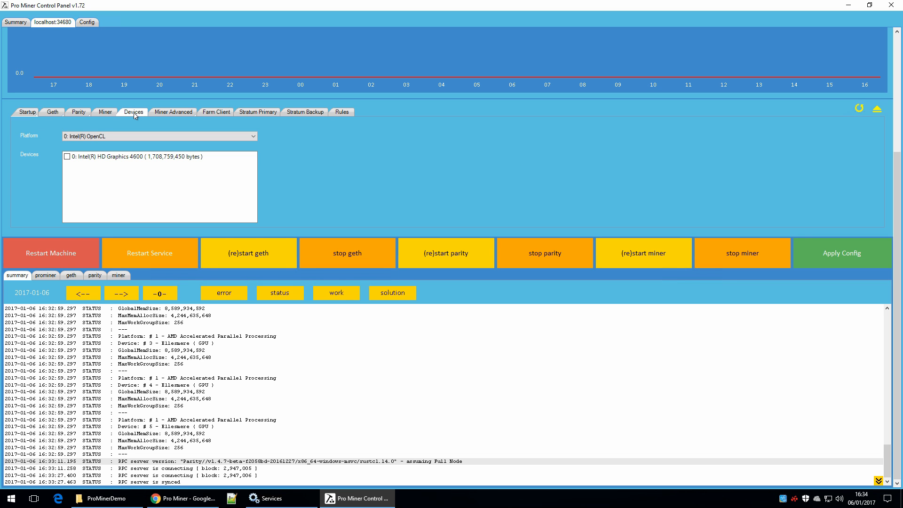
click(150, 137)
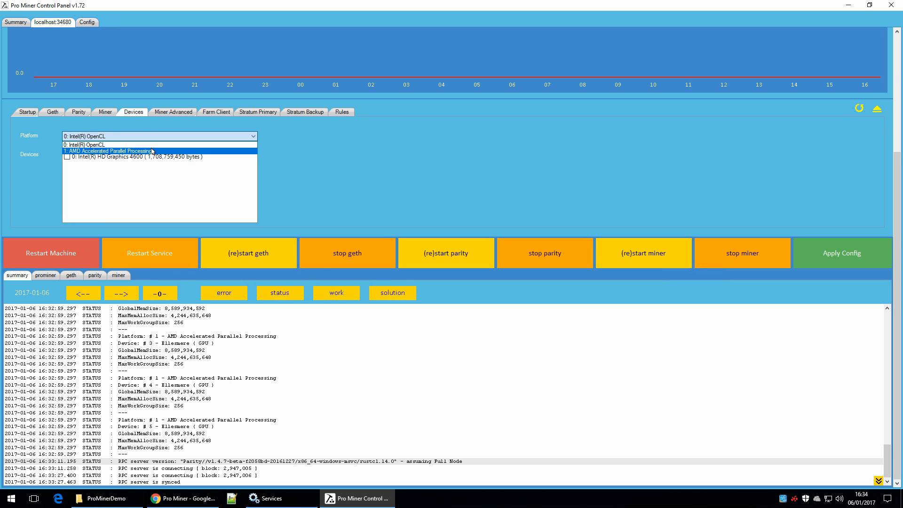
click(152, 151)
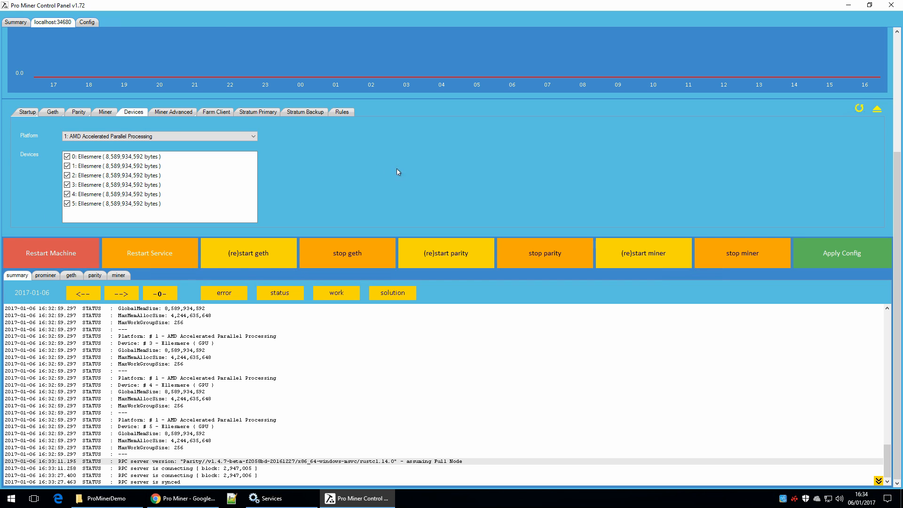
click(842, 253)
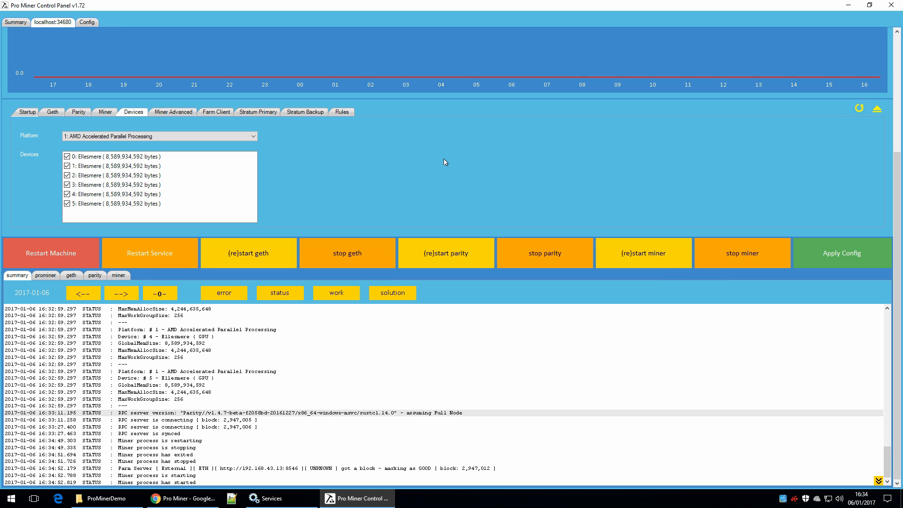
Step: Enable Run Mining in the startup settings and apply the configuration
click(26, 112)
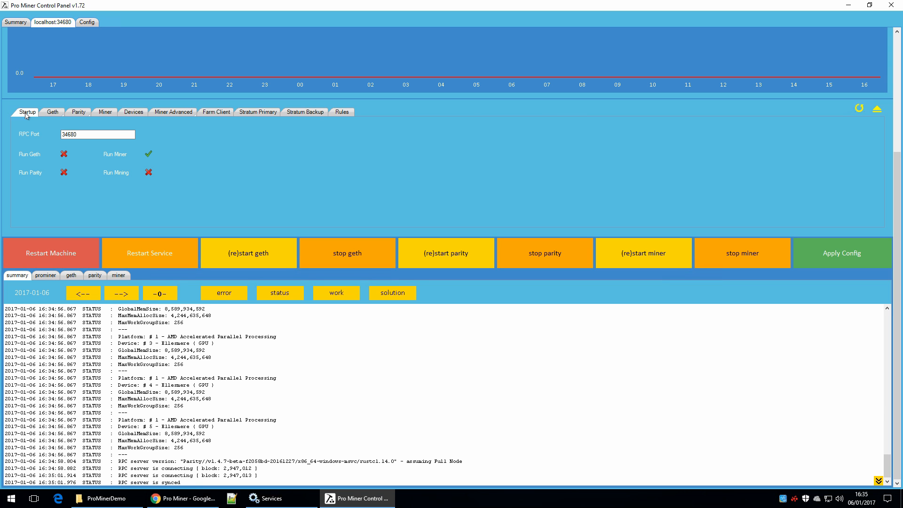
click(146, 173)
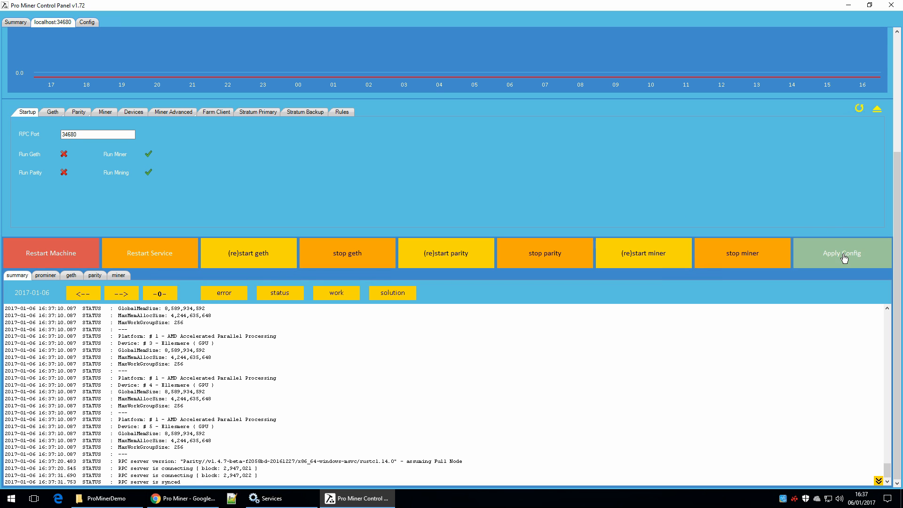
click(844, 257)
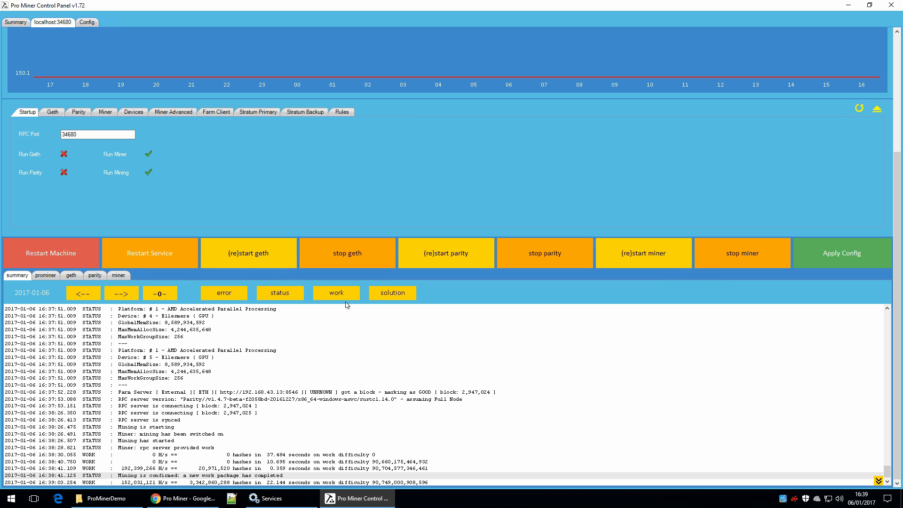
Step: Add a second machine to the control panel with host 172.16.31.11 and update its entry
click(87, 23)
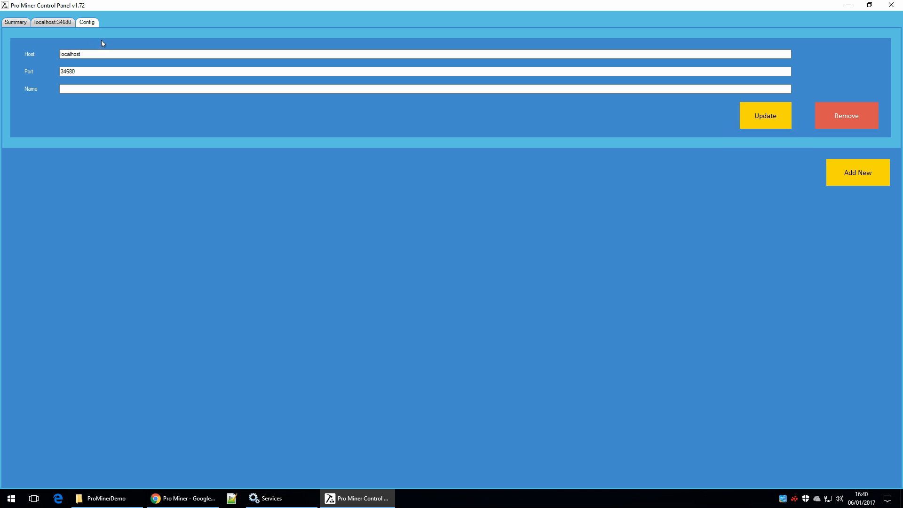
click(852, 175)
drag(99, 175, 39, 176)
text(17)
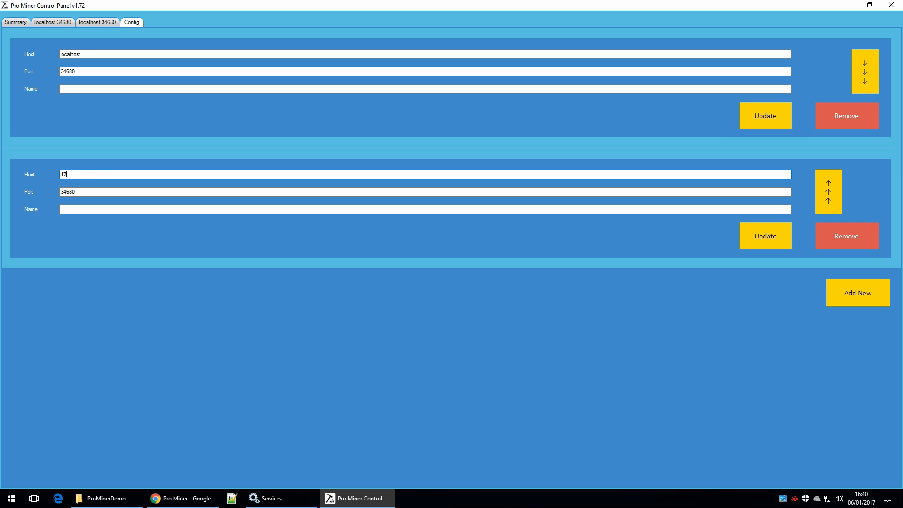
text(2.16.31.11)
click(761, 235)
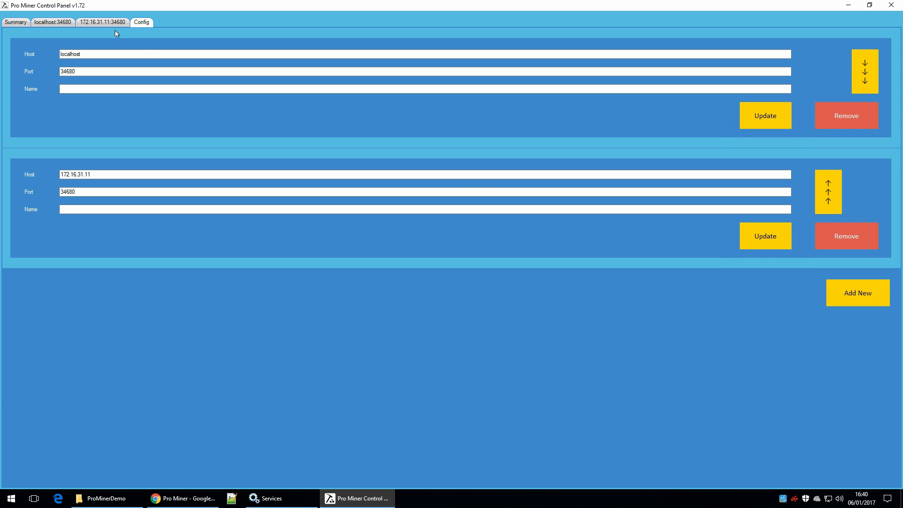
Step: Examine the average hashrates of the 172.16.31.11 machine over the one-day and seven-day periods
click(101, 22)
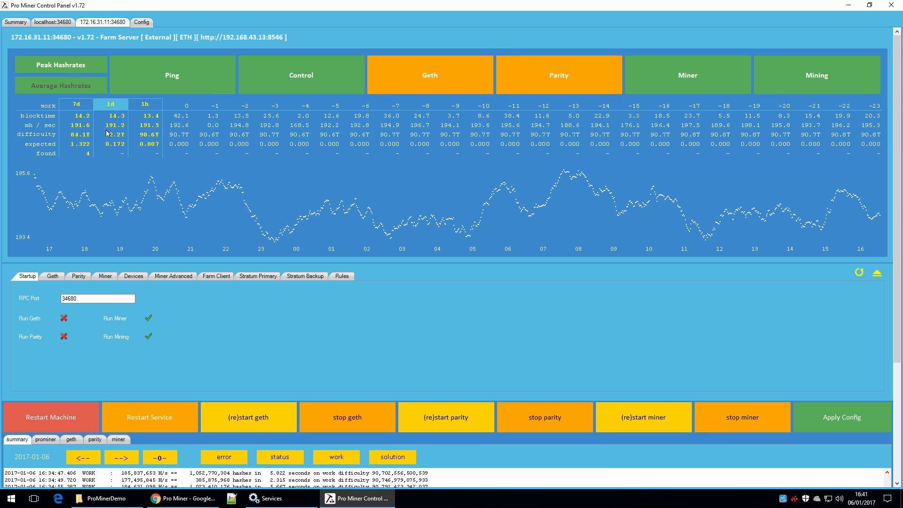
click(76, 89)
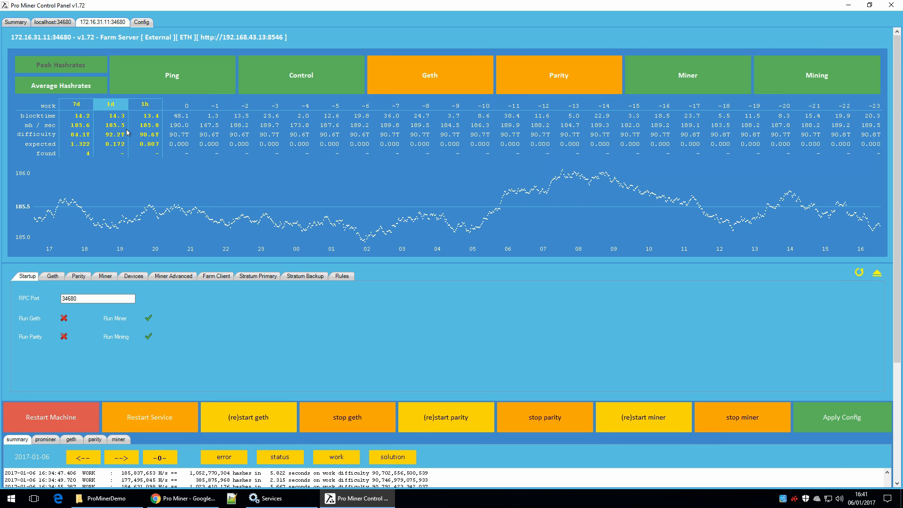
click(120, 105)
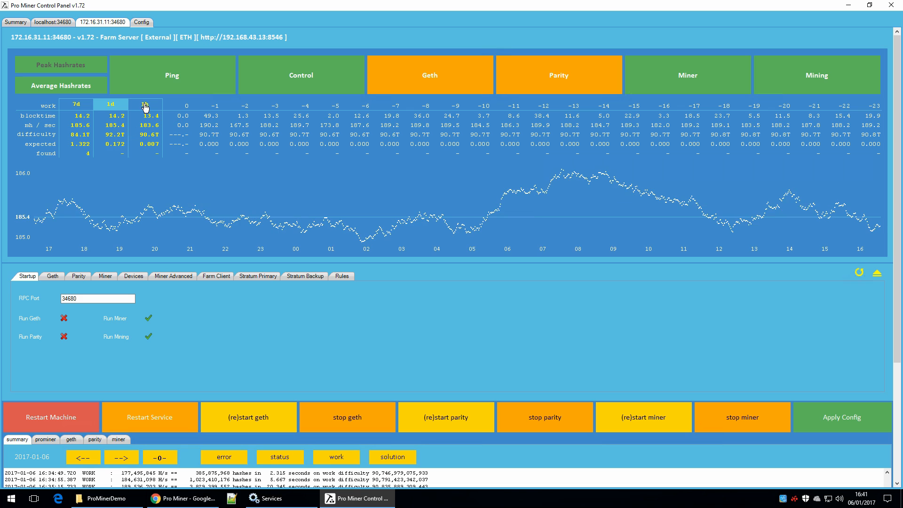
click(110, 106)
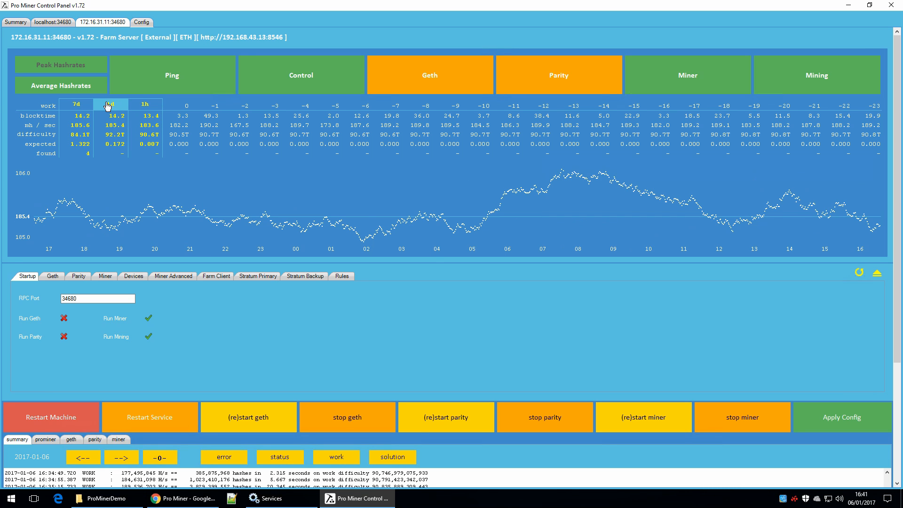
click(75, 106)
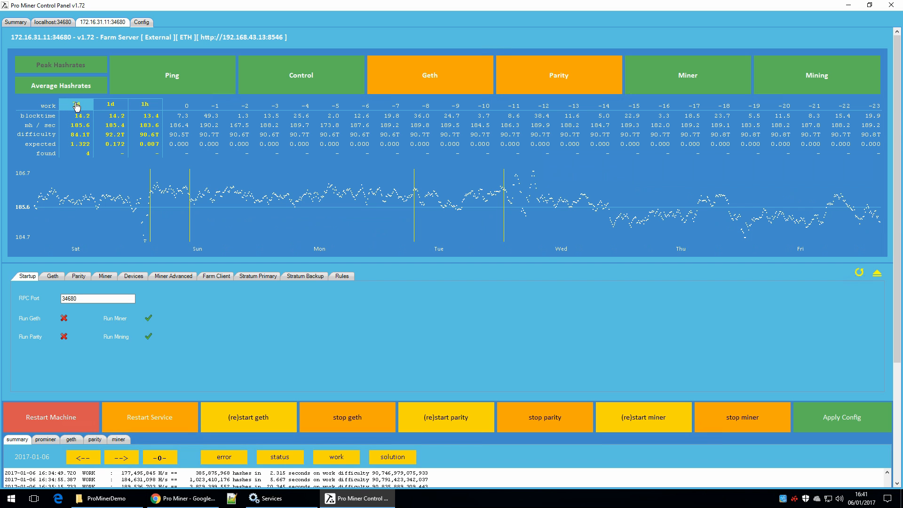